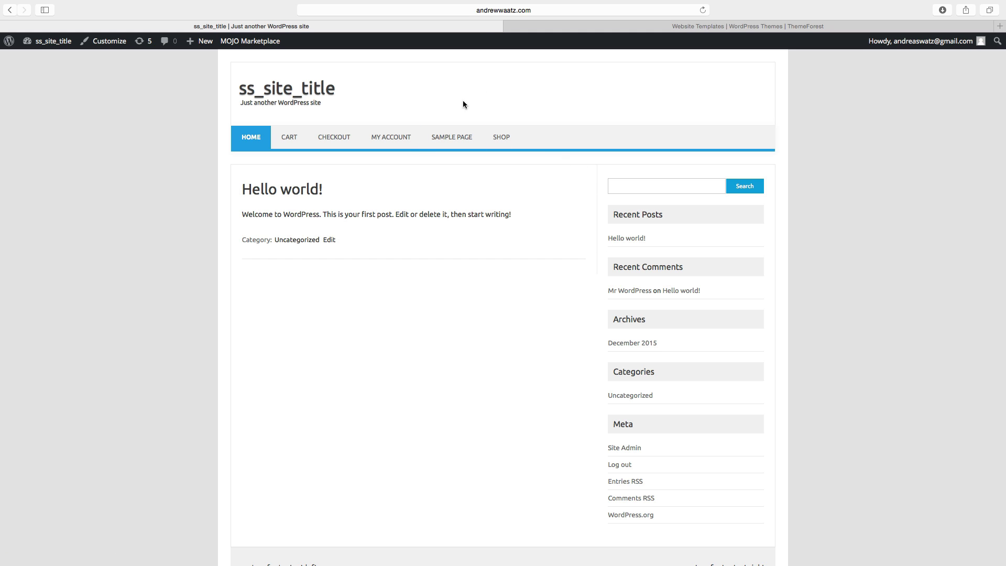
From Themes > Add New, scroll the popular themes down to MH Magazine lite
mouse_move(45, 40)
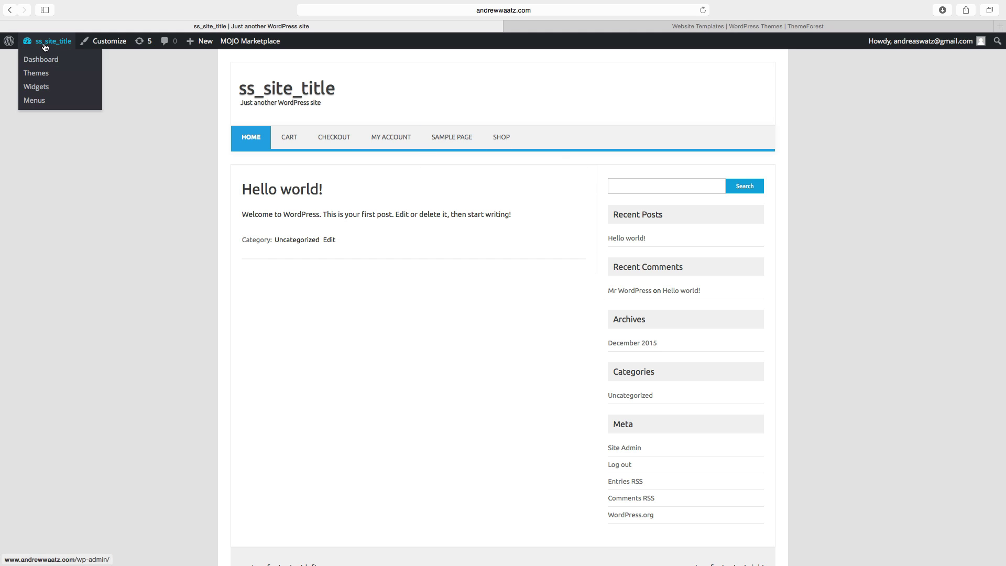
left_click(42, 76)
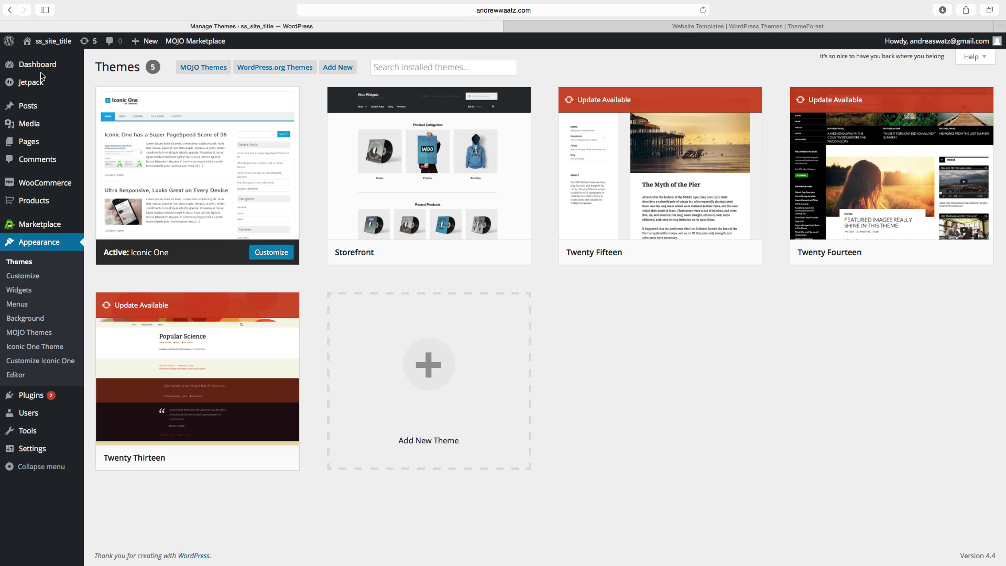
left_click(350, 67)
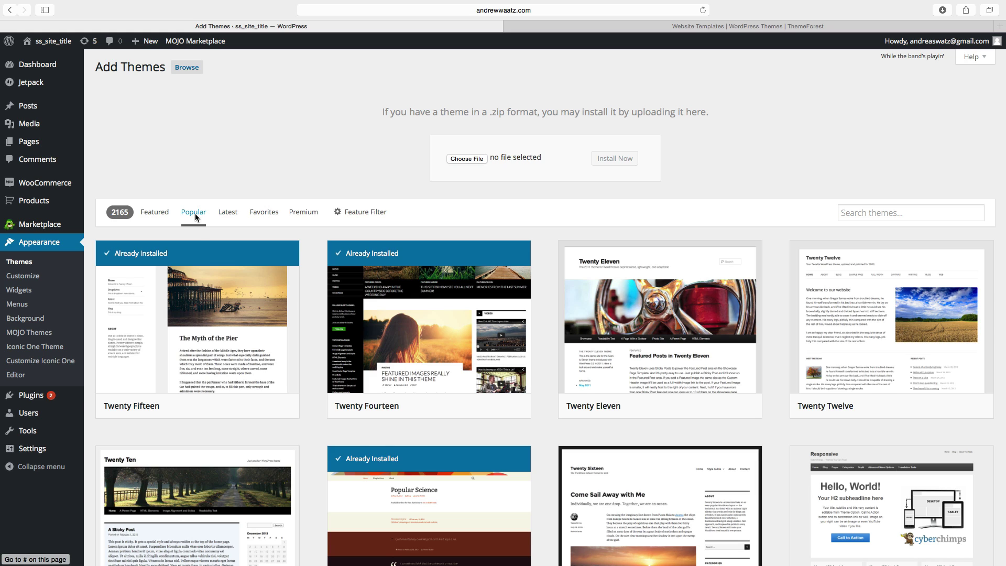
scroll(195, 213, "down", 5)
scroll(200, 239, "down", 20)
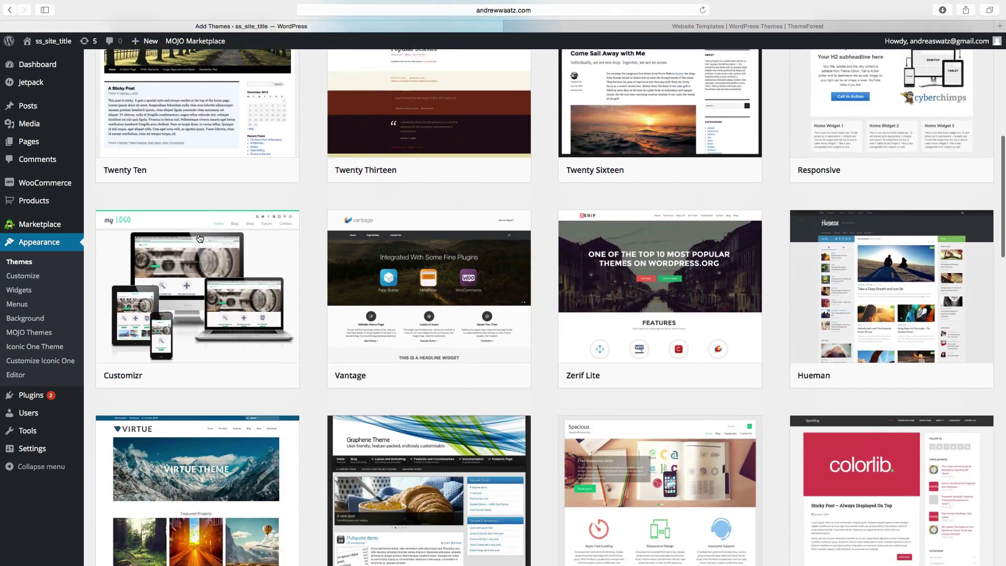
scroll(199, 238, "down", 8)
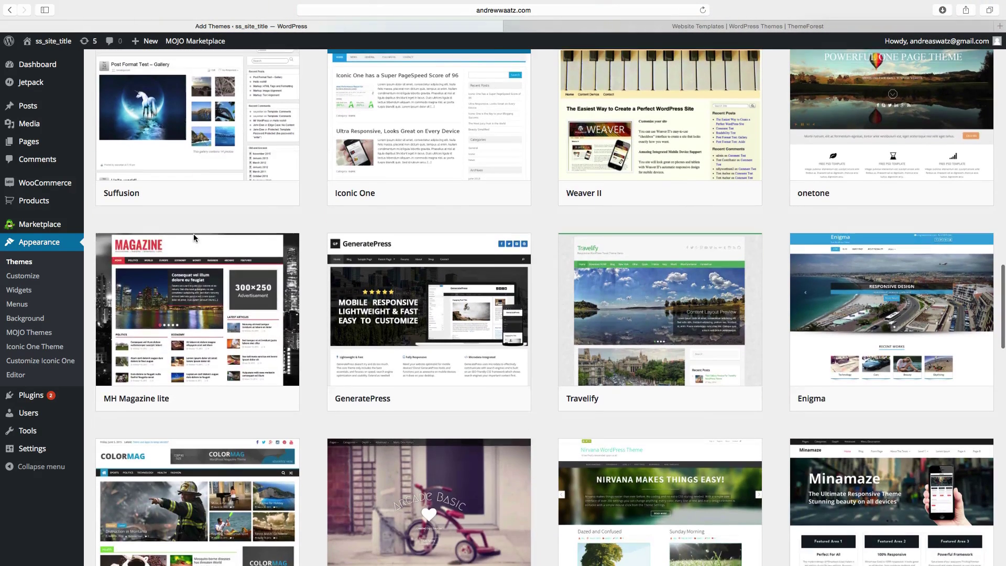
Preview, install and activate MH Magazine lite, then visit the live site
mouse_move(205, 287)
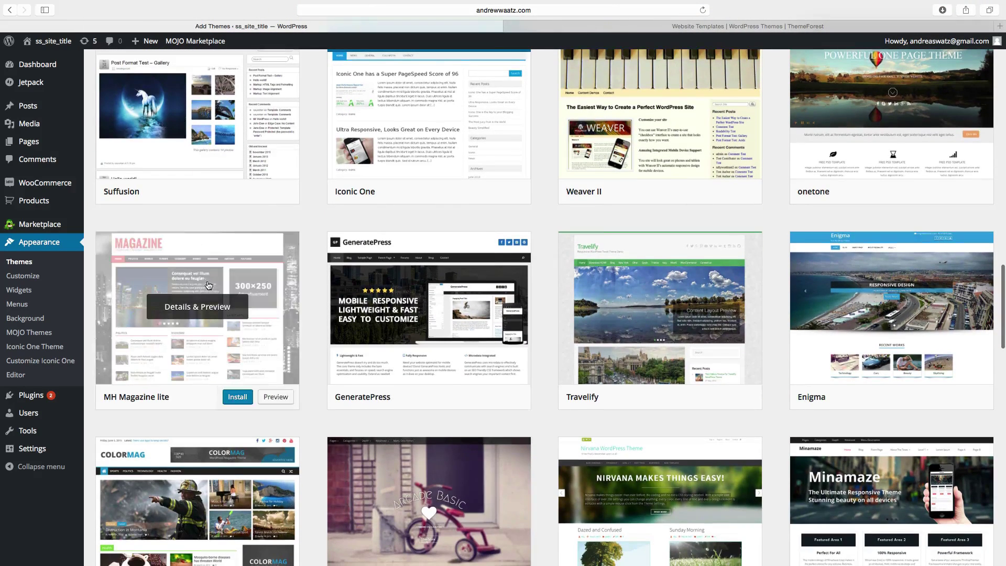
left_click(268, 396)
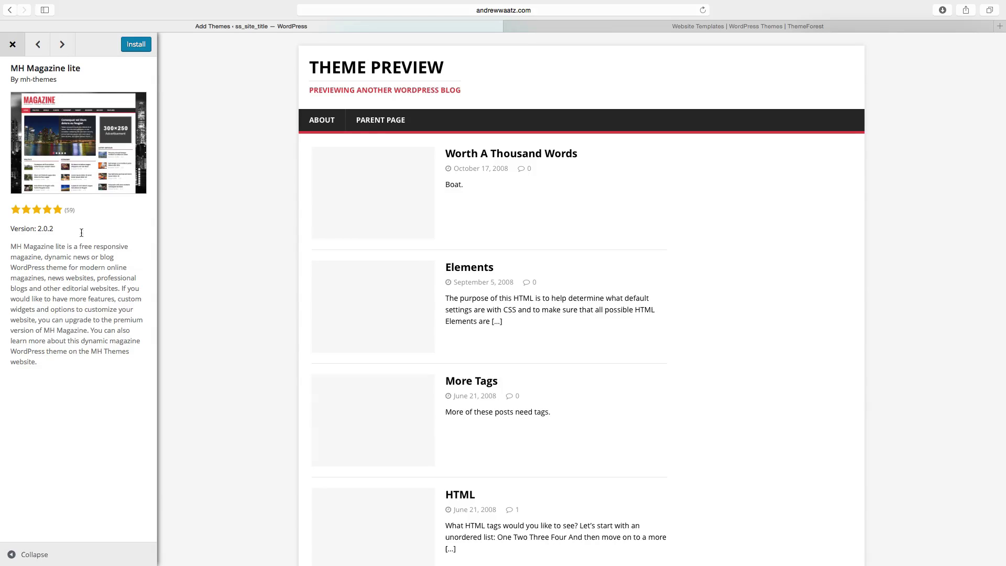
left_click(135, 46)
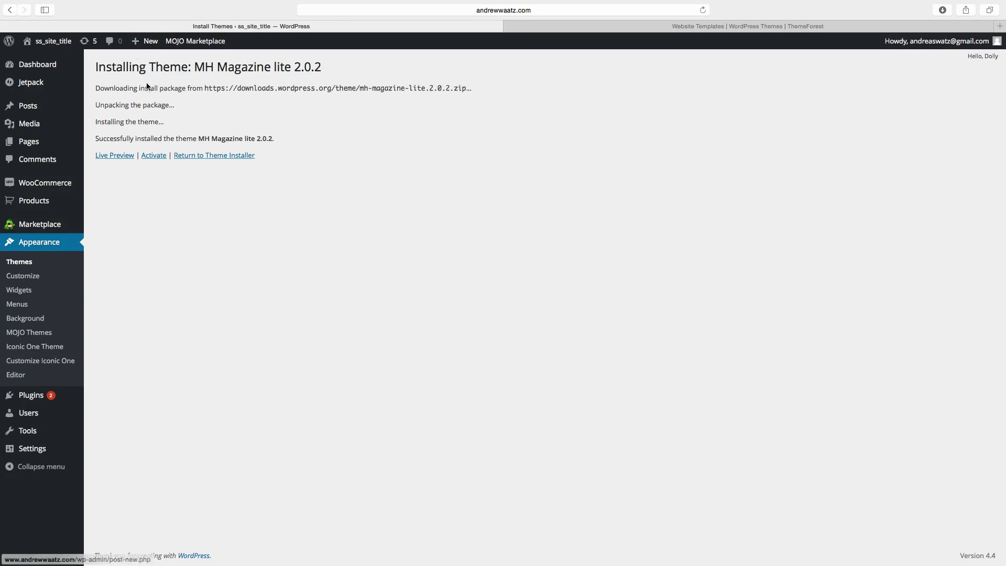
left_click(155, 159)
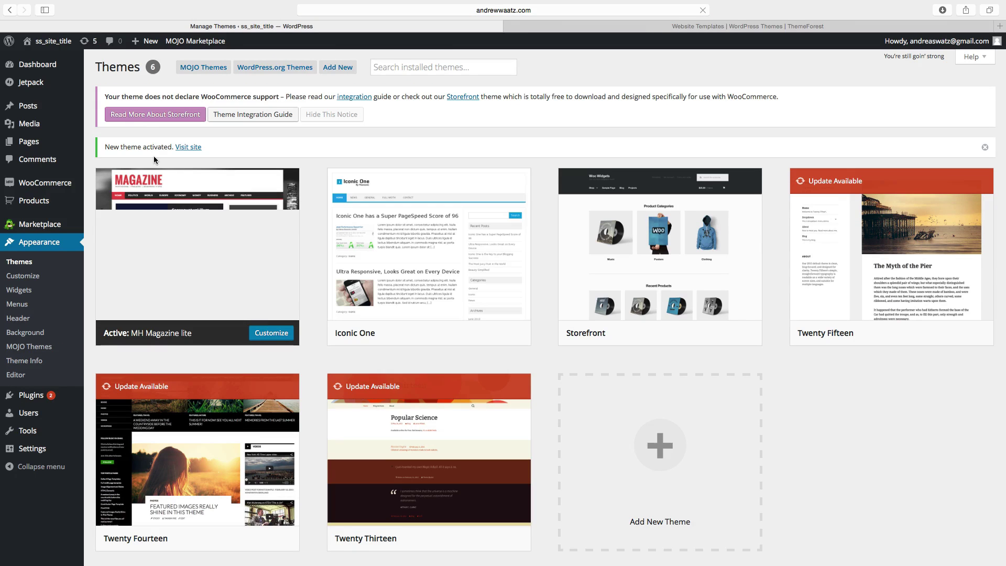
left_click(52, 40)
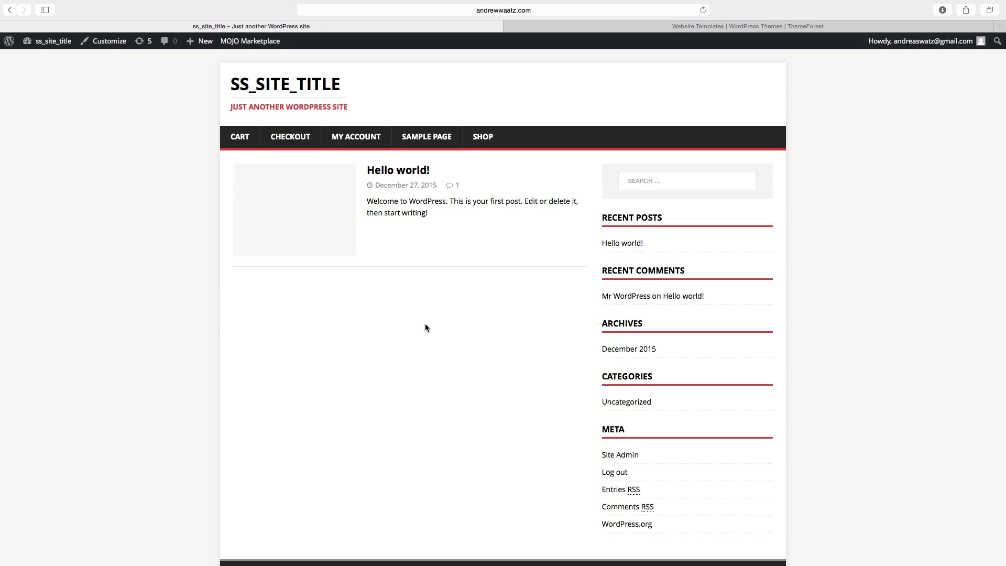
On ThemeForest, sort WordPress Blog / Magazine themes by best sellers and open Sahifa's page
left_click(620, 27)
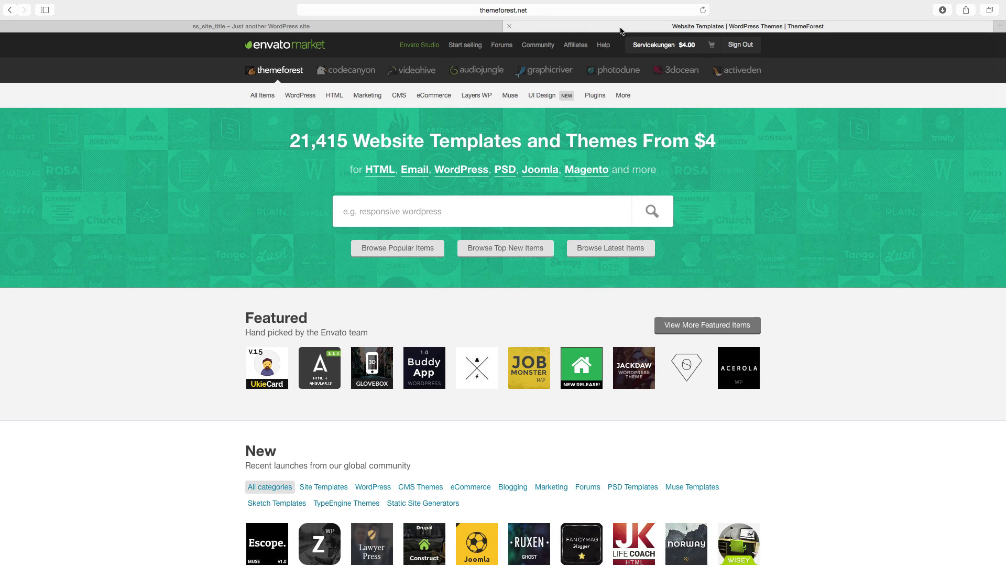
mouse_move(302, 105)
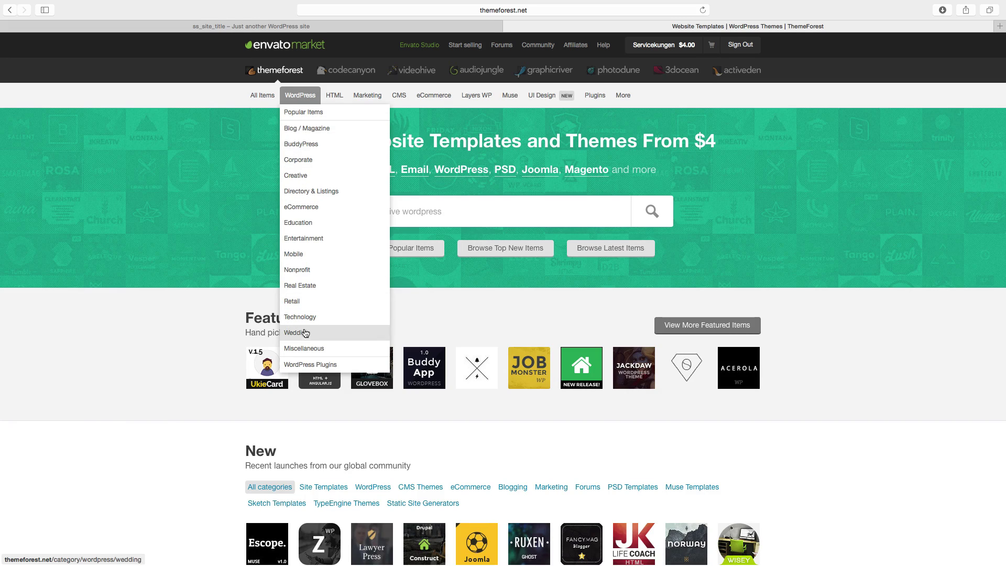
left_click(303, 130)
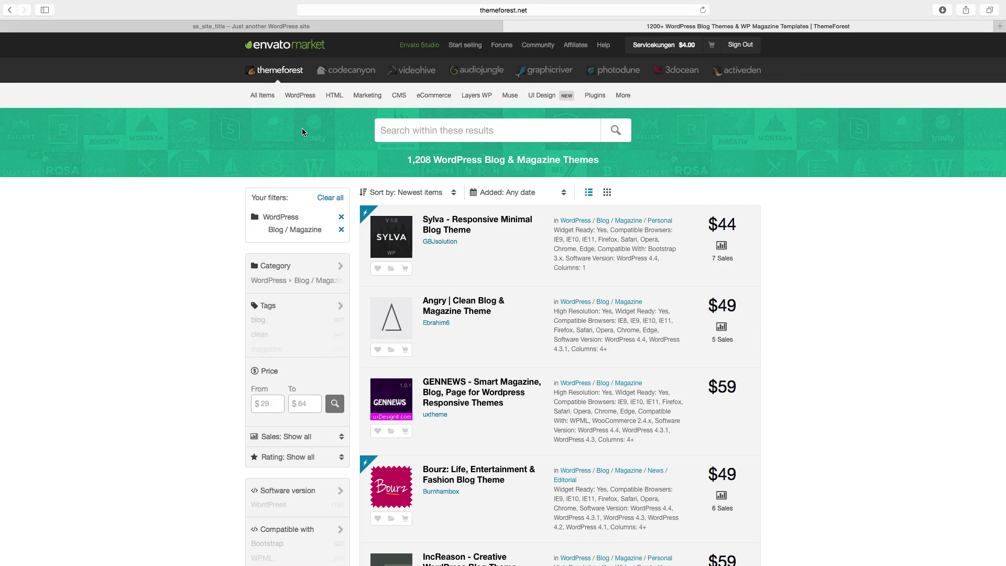
left_click(414, 196)
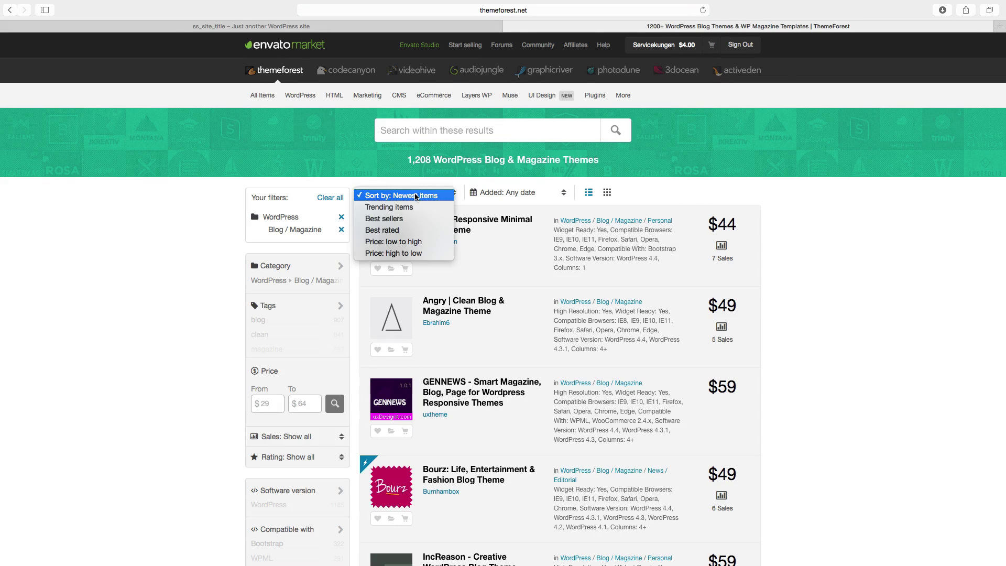
left_click(402, 218)
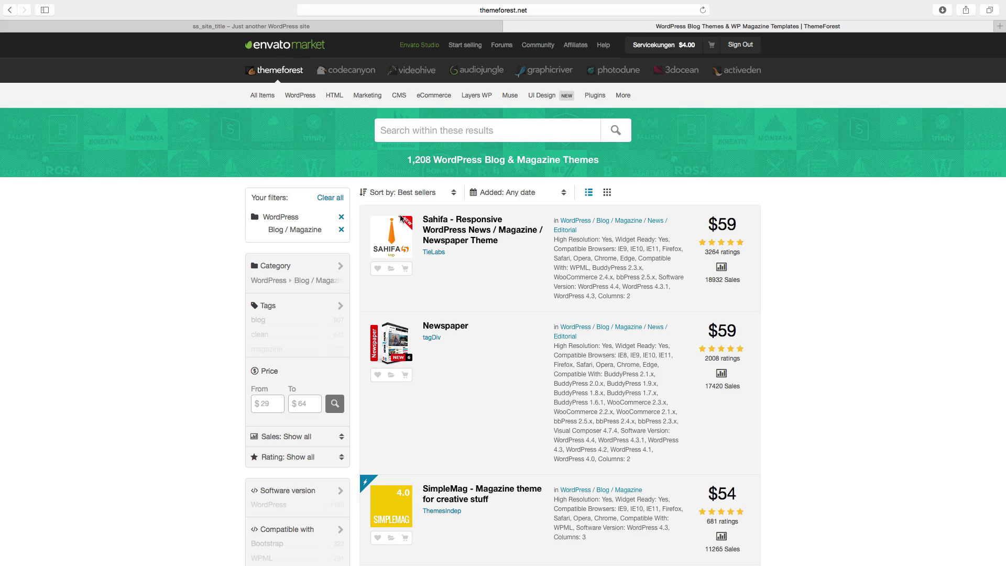
left_click(456, 219)
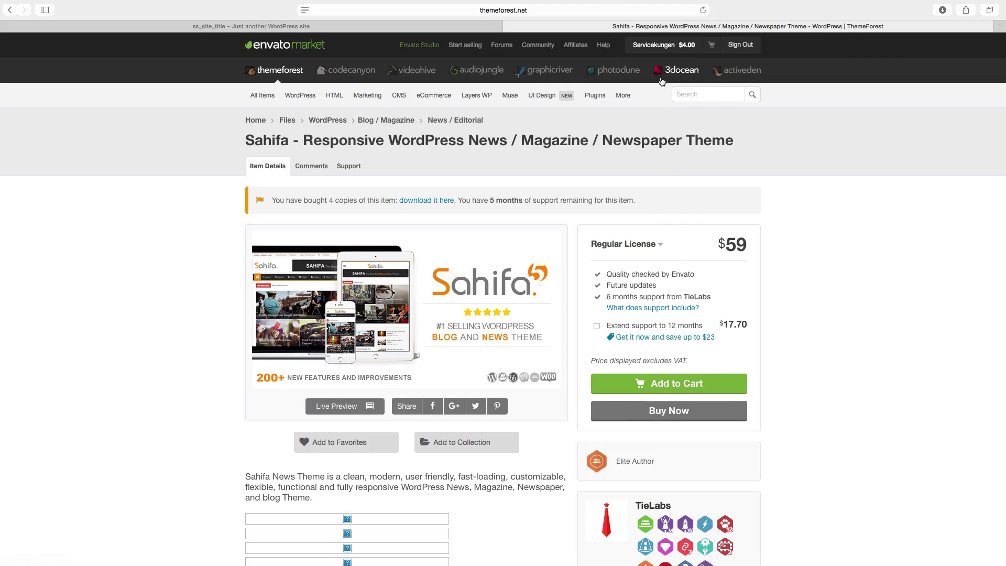
Download only Sahifa's installable WordPress file from the ThemeForest Downloads page
mouse_move(649, 52)
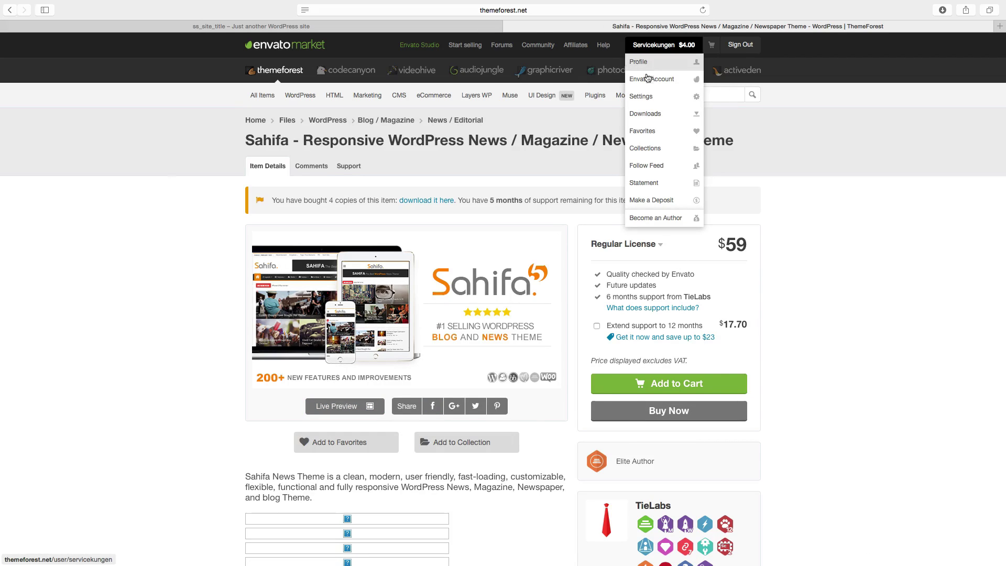
left_click(647, 112)
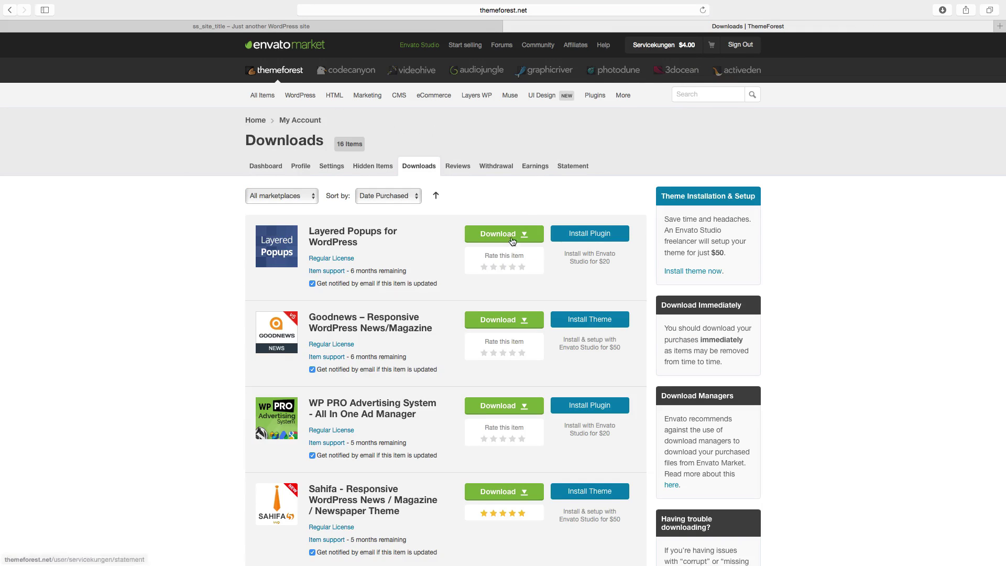
scroll(508, 262, "down", 5)
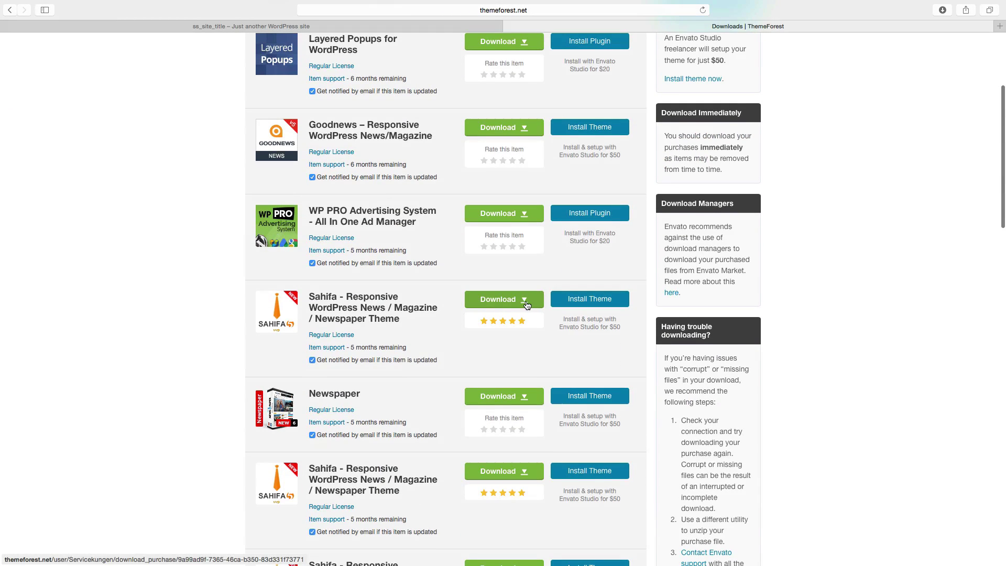
left_click(526, 304)
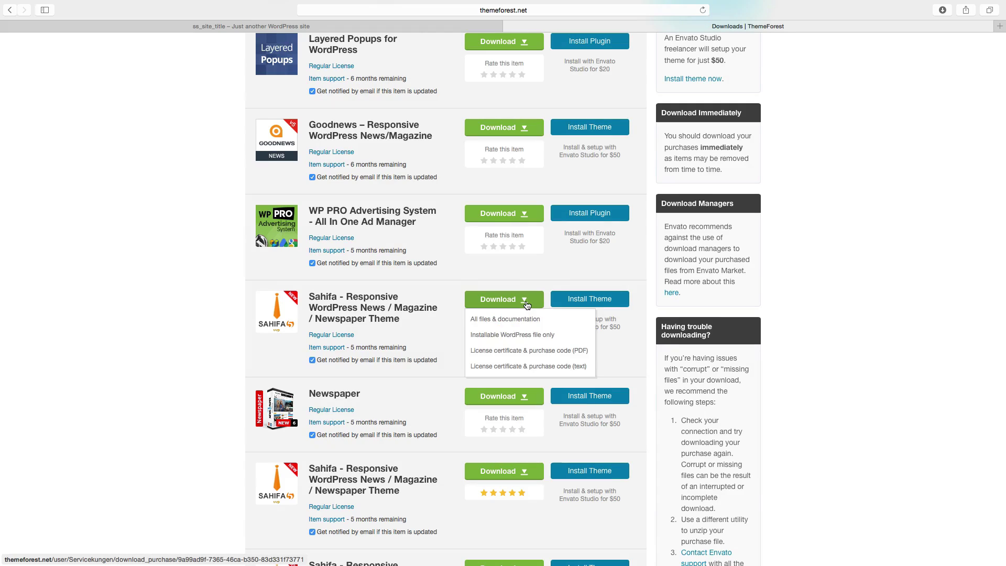
left_click(494, 339)
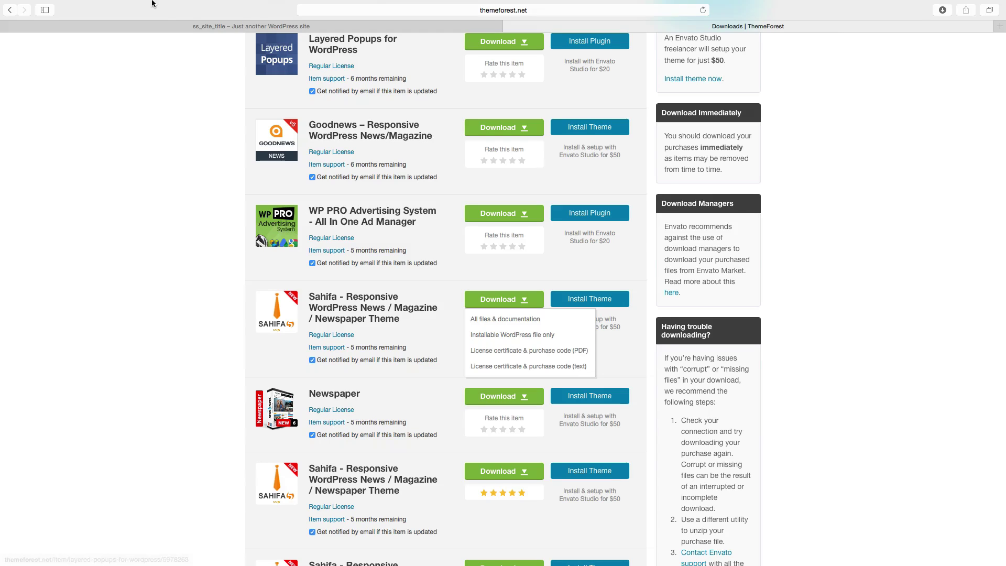
mouse_move(36, 21)
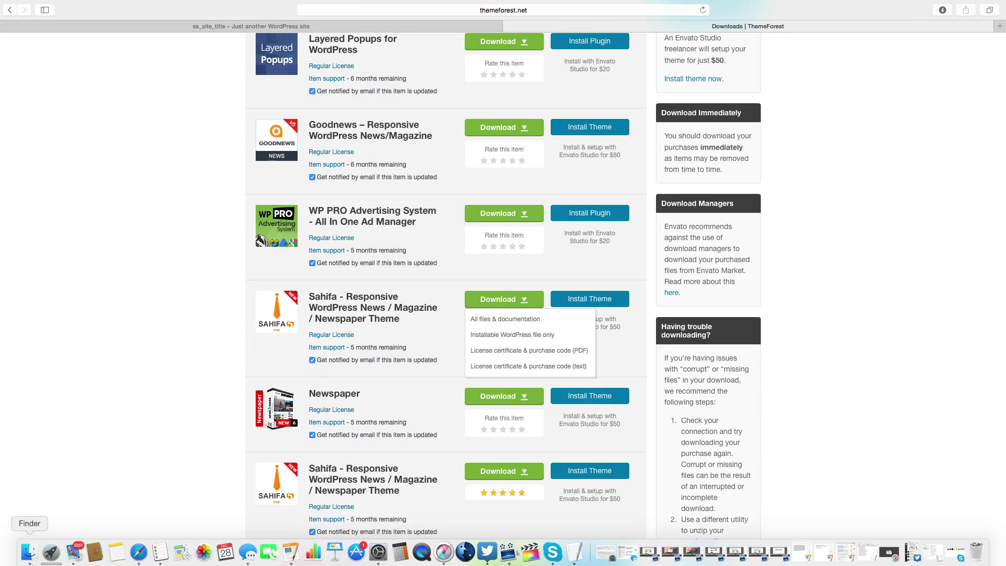
Compress the sahifa-4 folder in Finder's Downloads into sahifa-4.zip
left_click(29, 552)
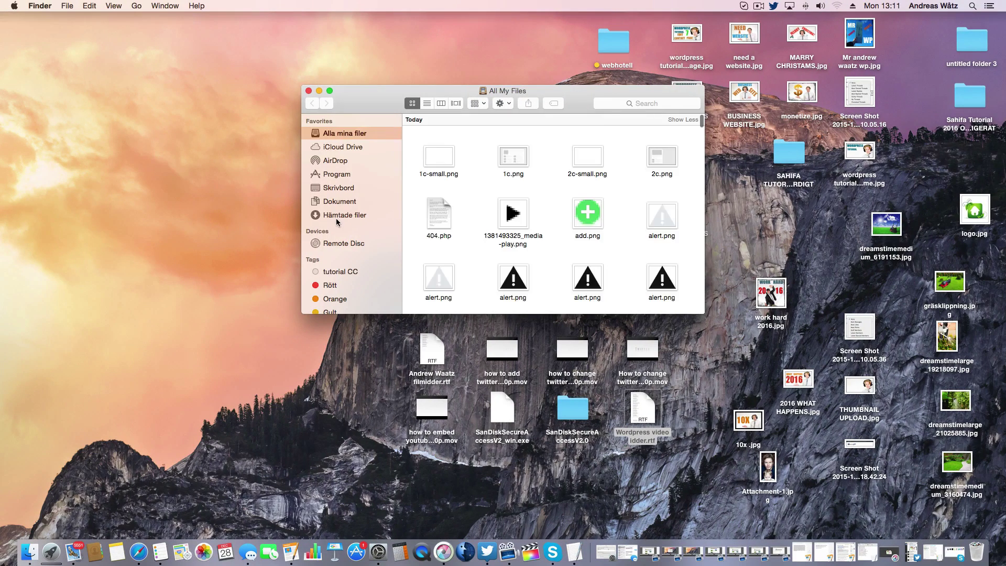
left_click(332, 216)
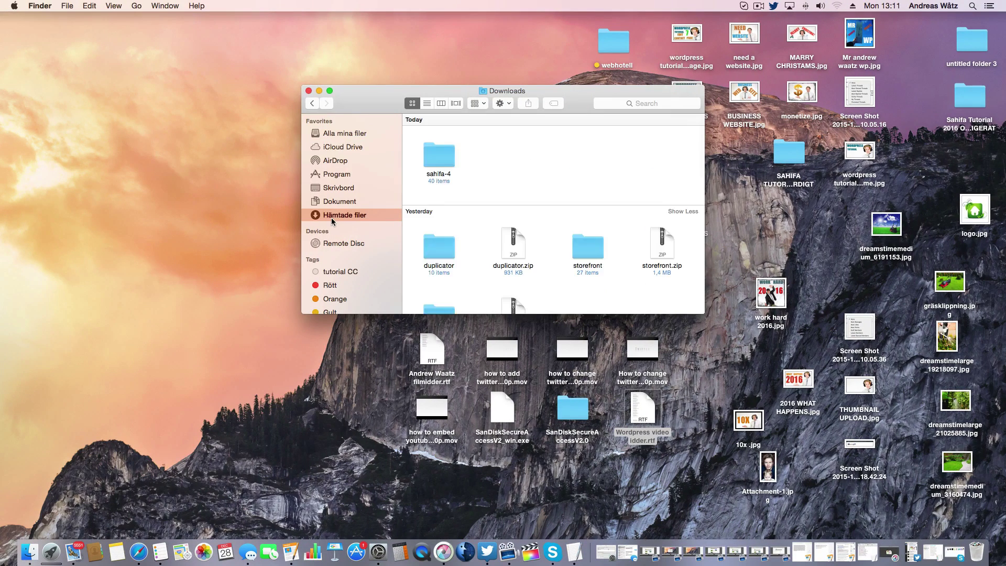
right_click(437, 159)
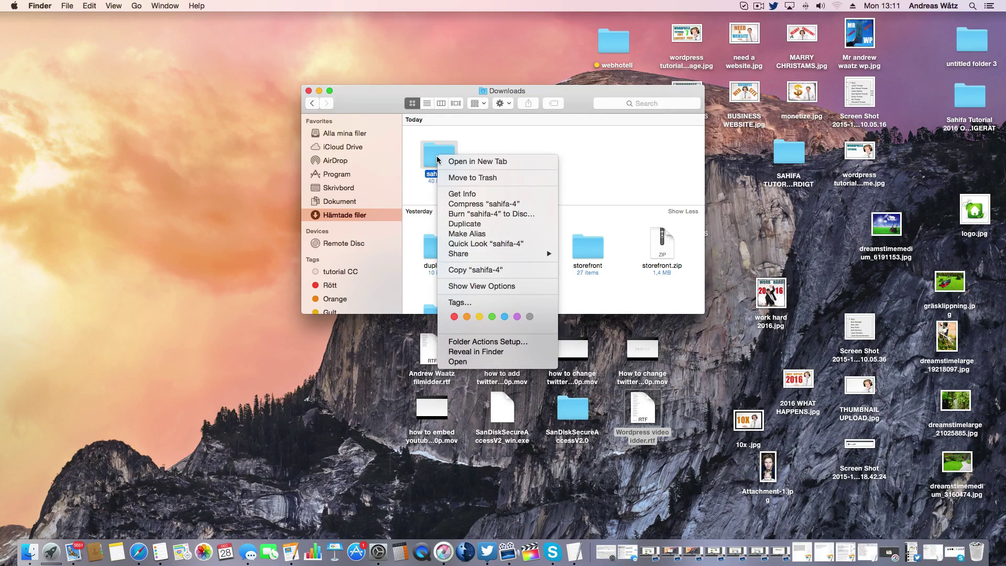
left_click(484, 204)
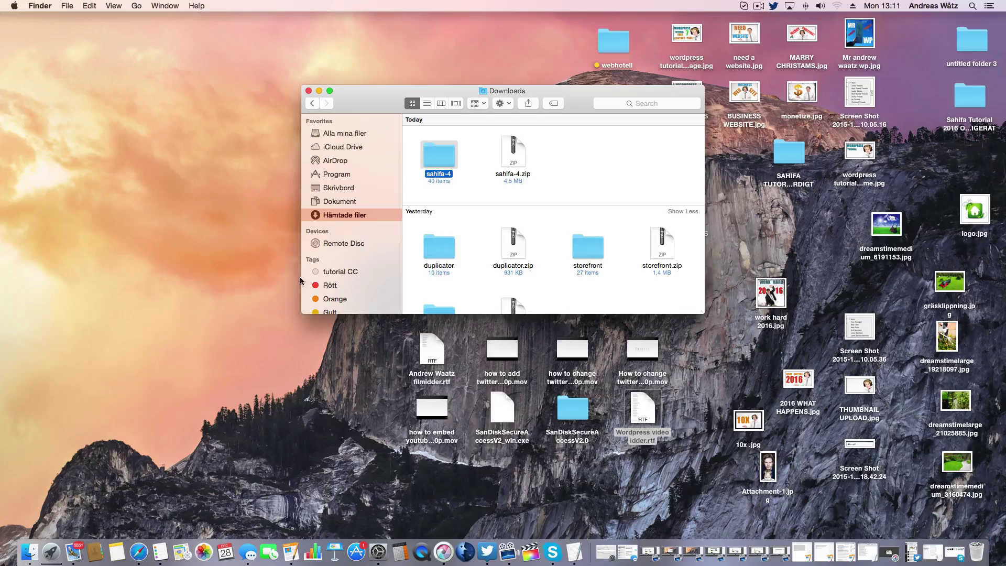
Upload sahifa-4.zip as a new theme, install it and activate Sahifa
left_click(138, 551)
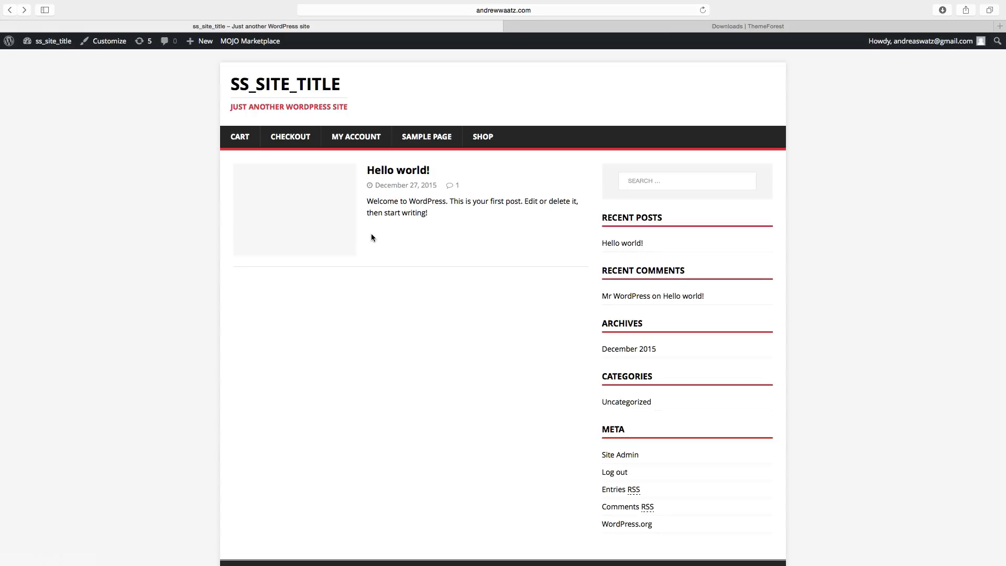
mouse_move(48, 41)
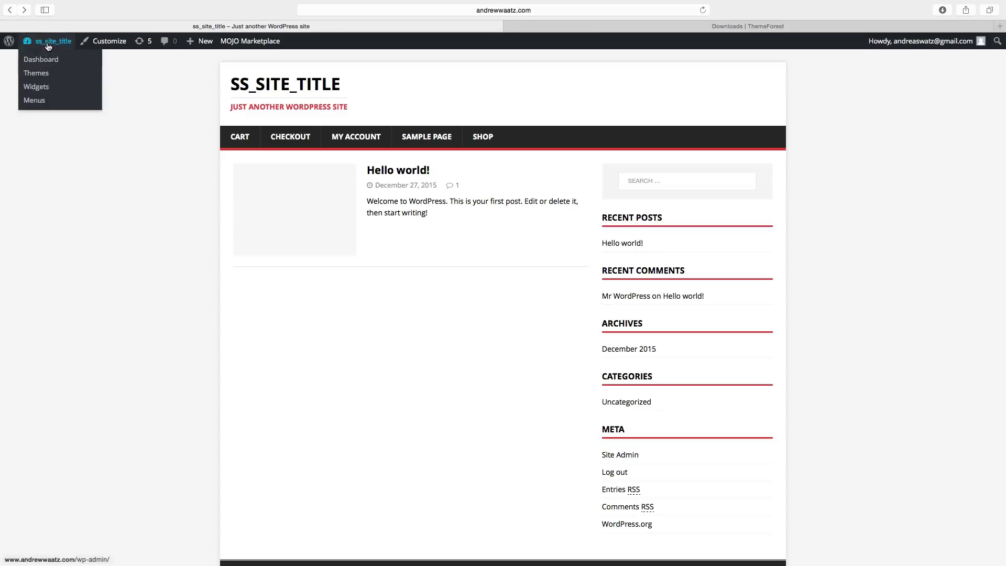
left_click(36, 75)
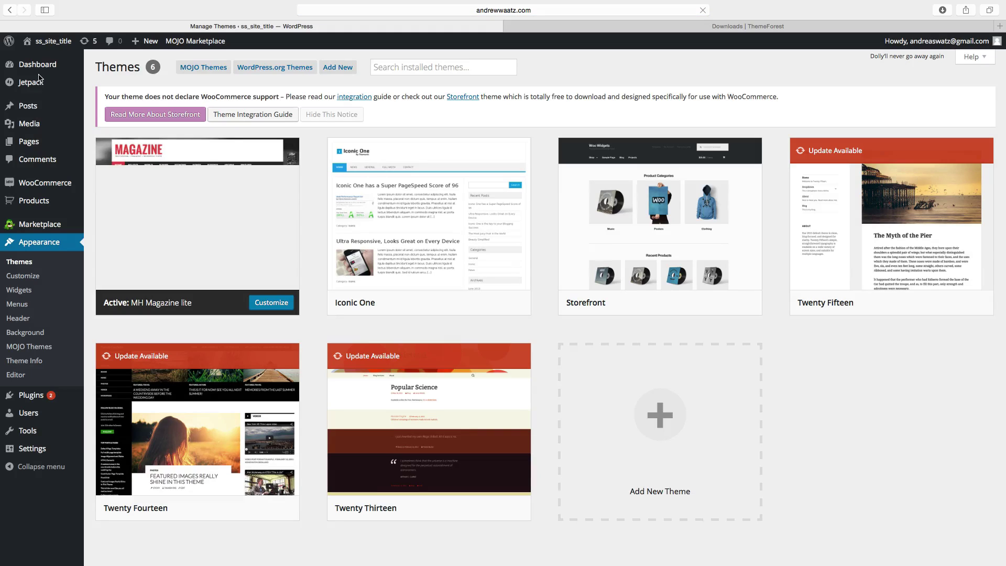
left_click(343, 69)
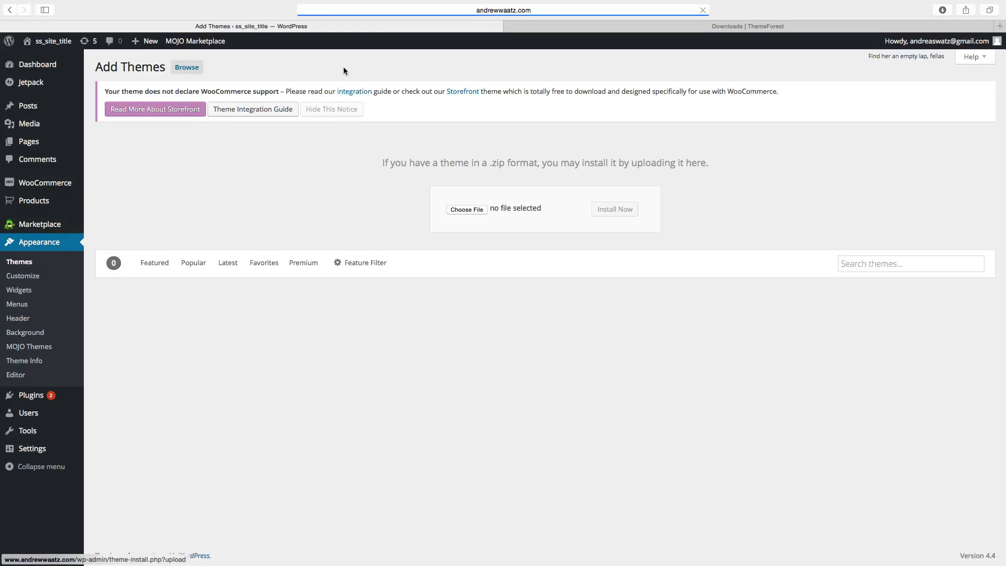
left_click(474, 210)
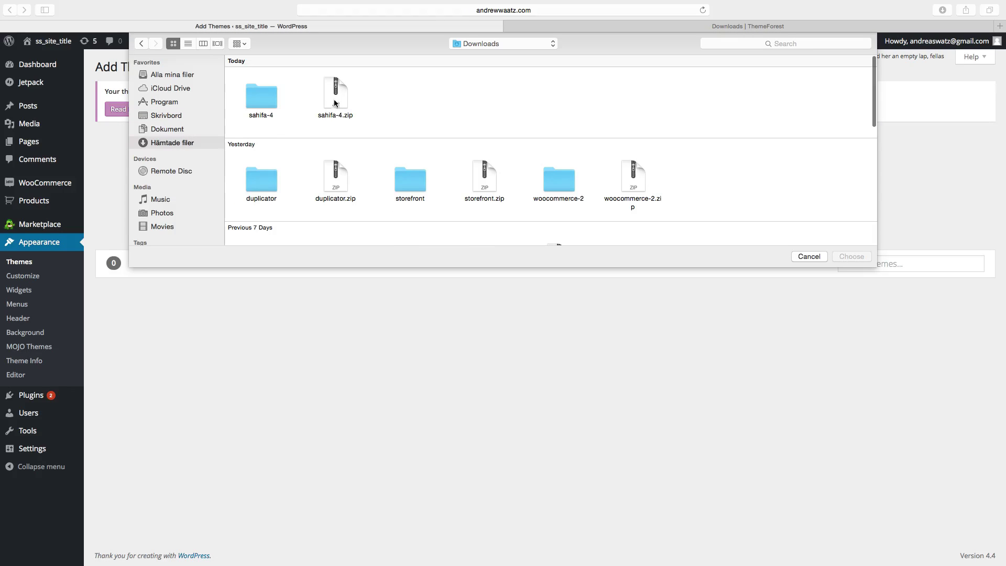
left_click(335, 98)
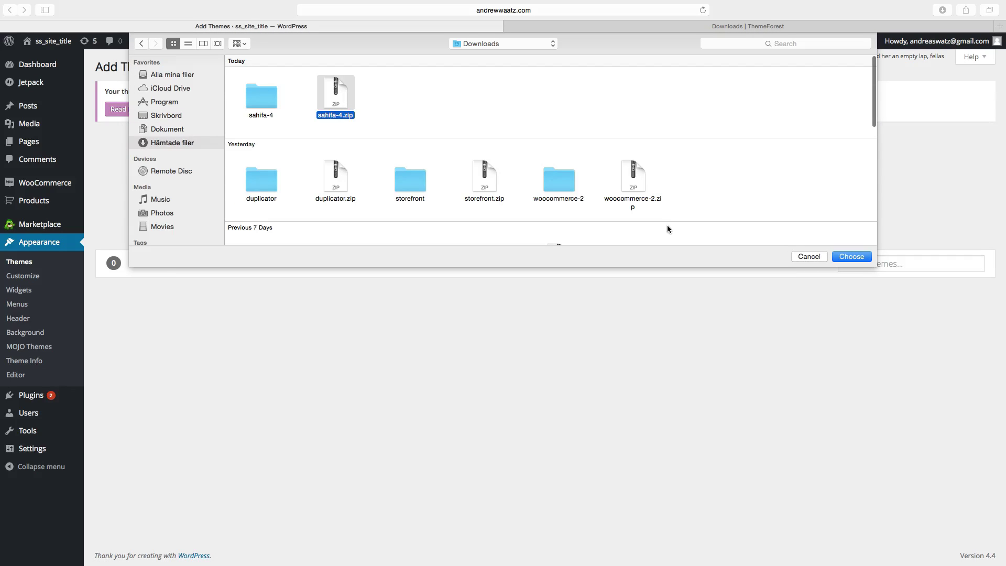
left_click(850, 257)
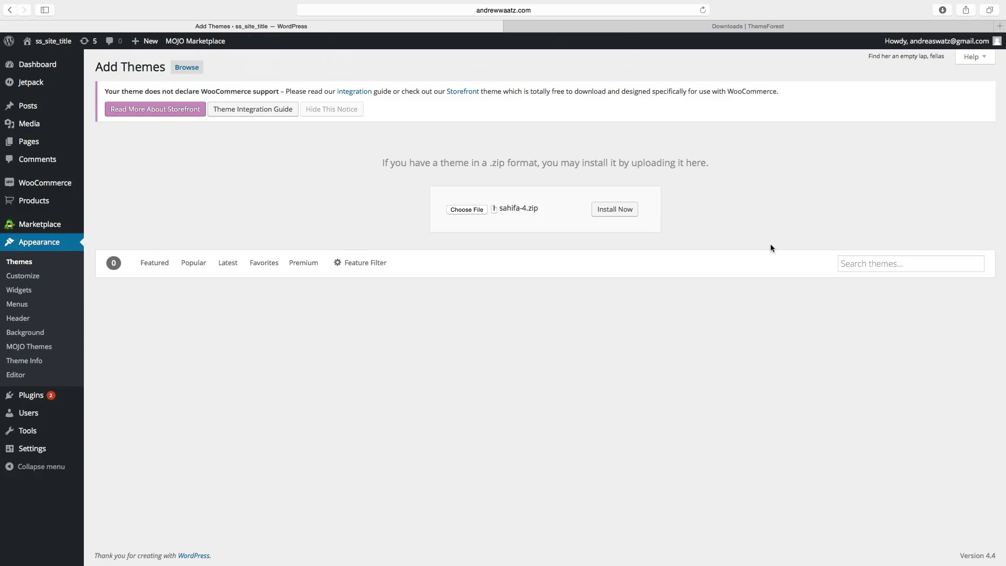
left_click(606, 215)
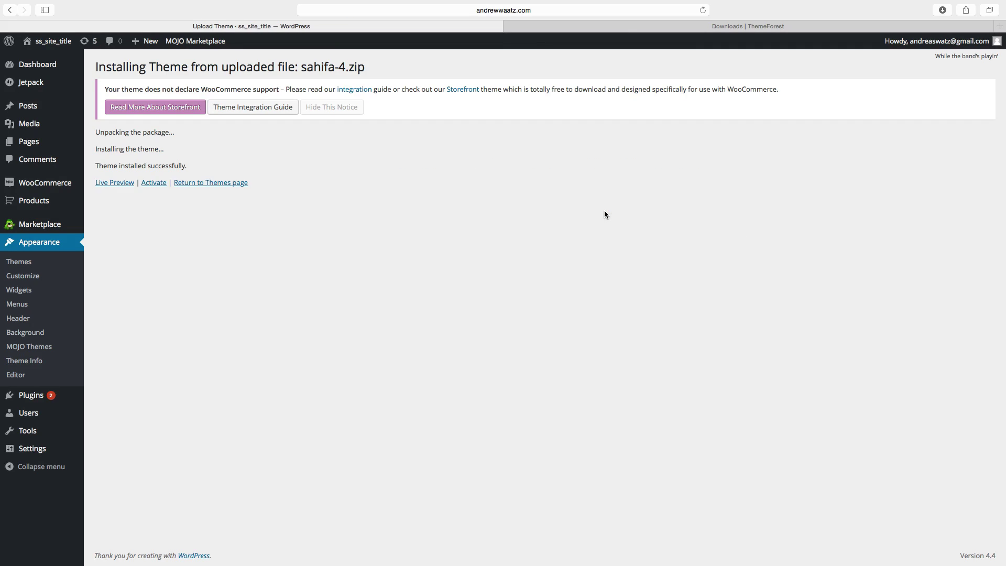
left_click(153, 184)
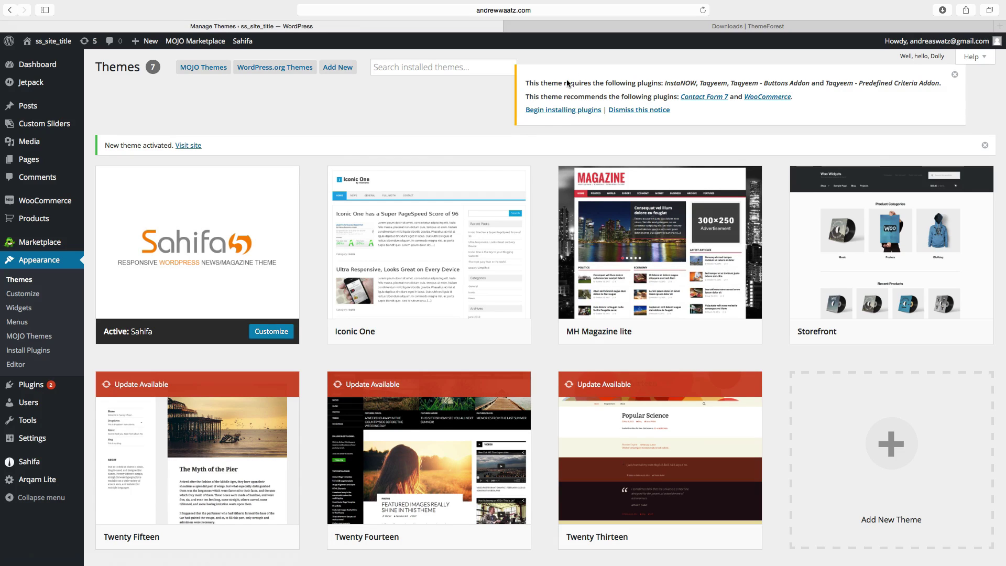
Bulk-install all six plugins the Sahifa theme requires or recommends
left_click(558, 111)
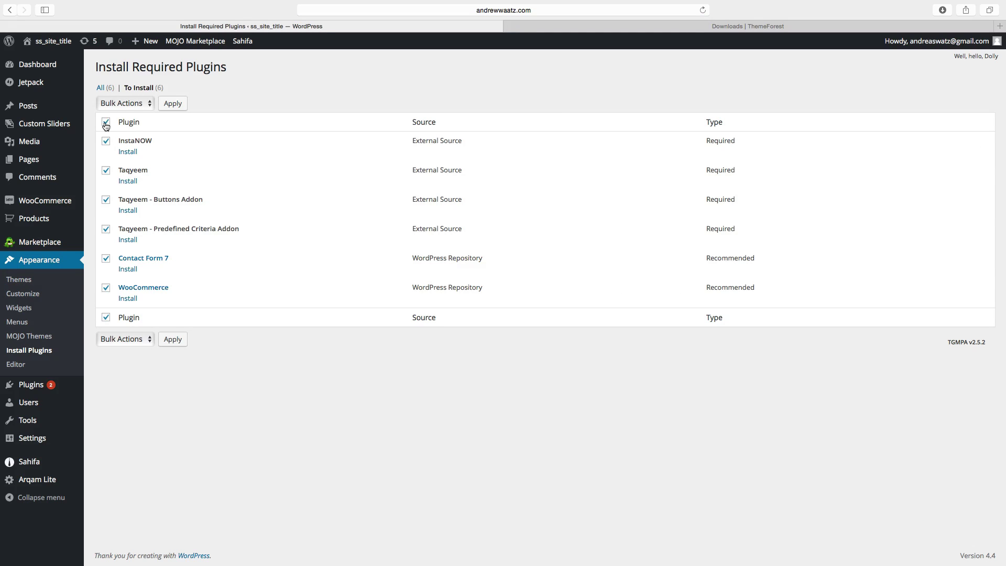
left_click(126, 104)
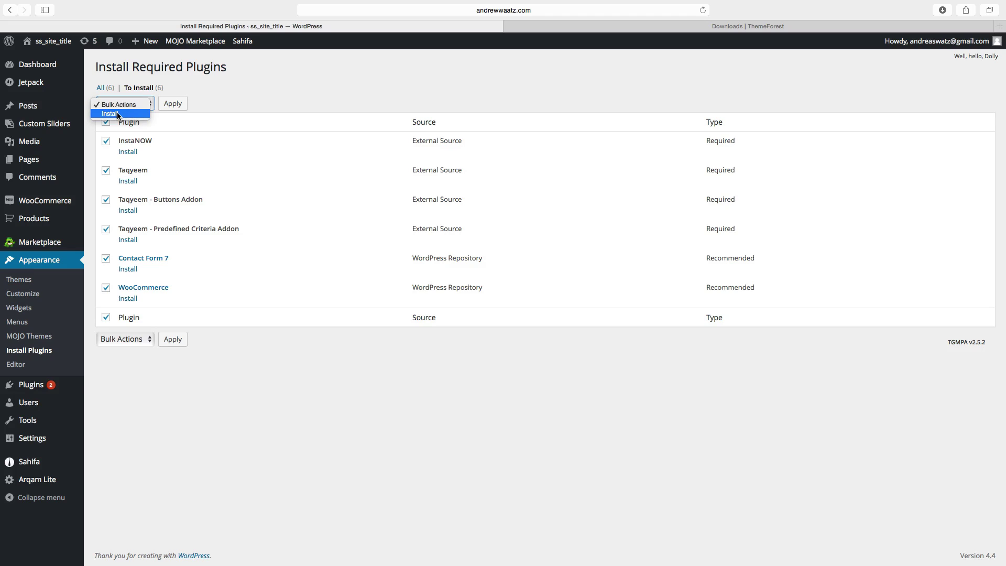
left_click(118, 114)
left_click(169, 104)
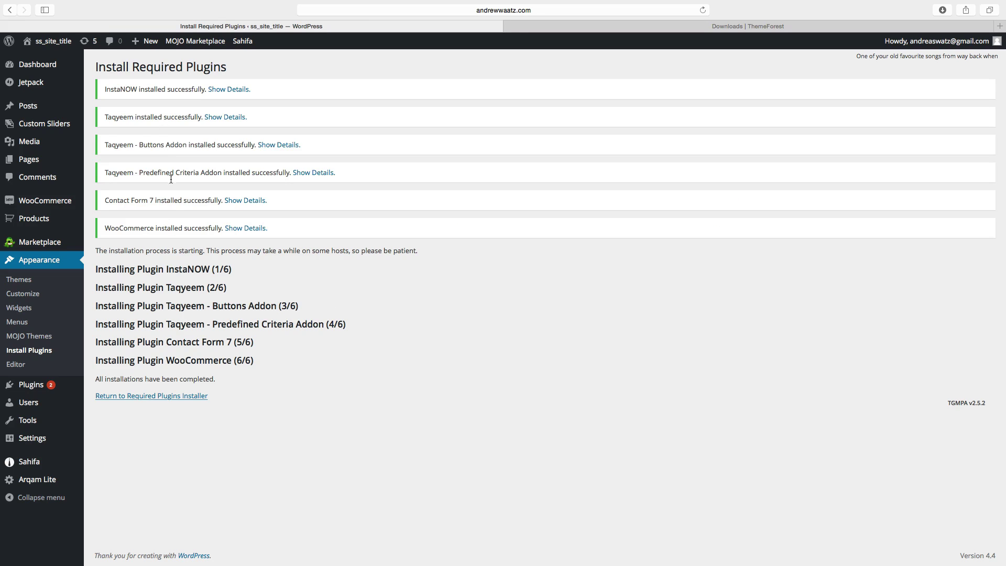
Back in the required plugins list, bulk-activate all six installed plugins
left_click(131, 399)
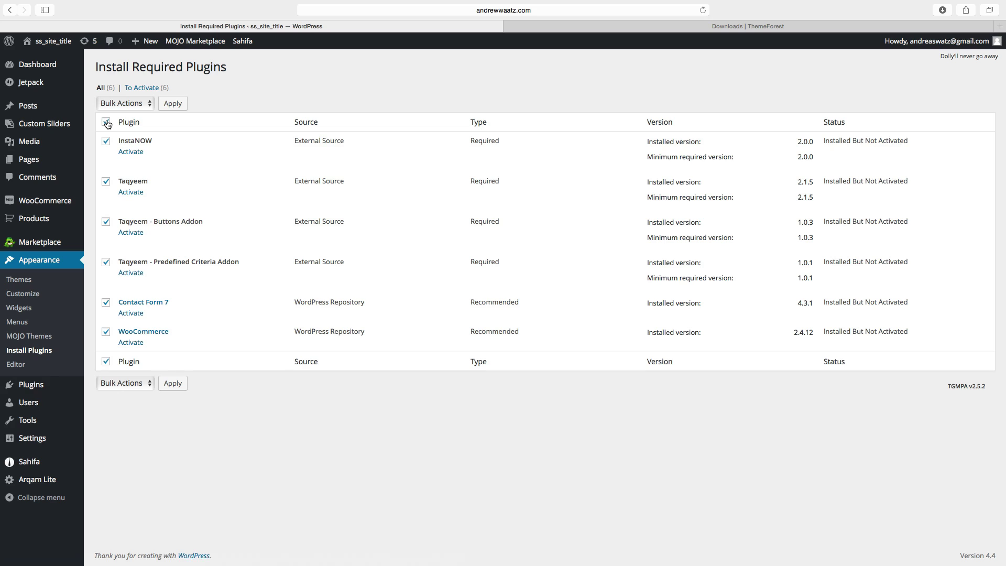
left_click(118, 104)
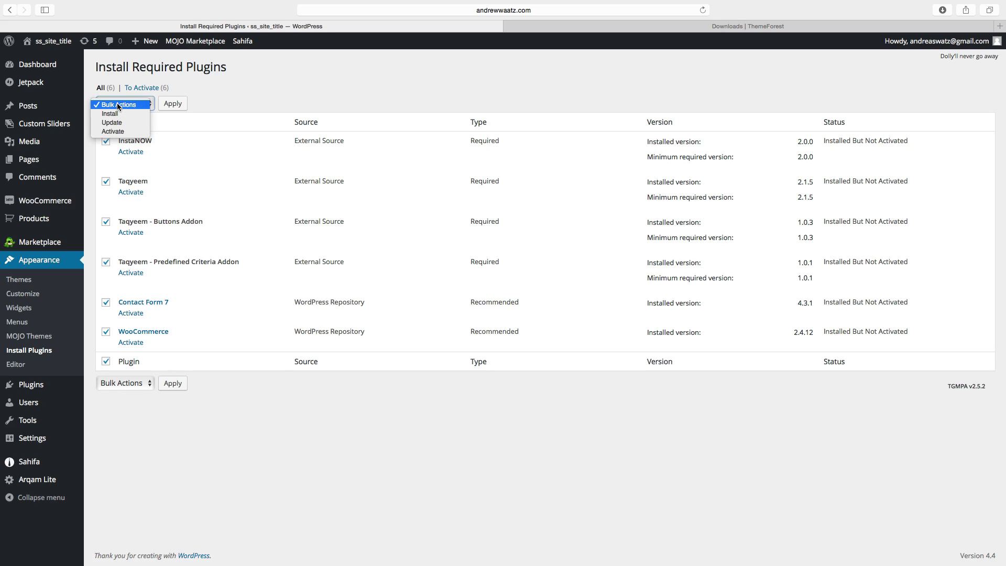
left_click(112, 132)
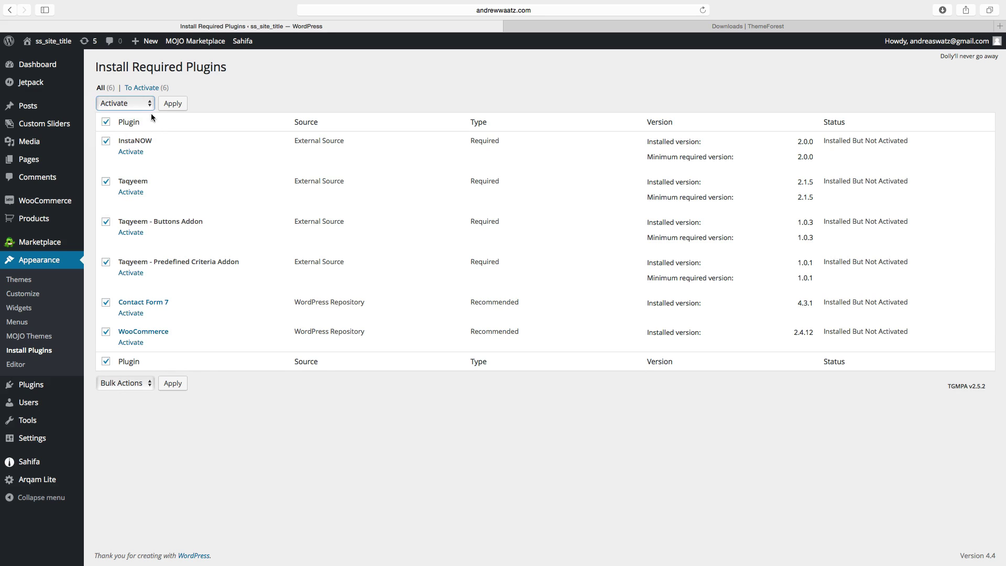
left_click(173, 104)
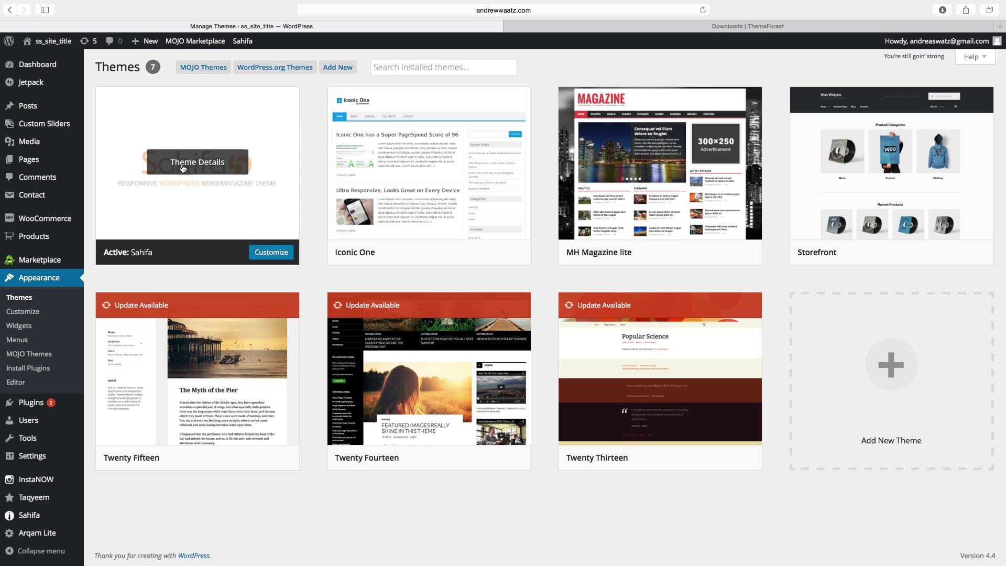
Visit the live site from the admin bar to see the Sahifa design
left_click(43, 41)
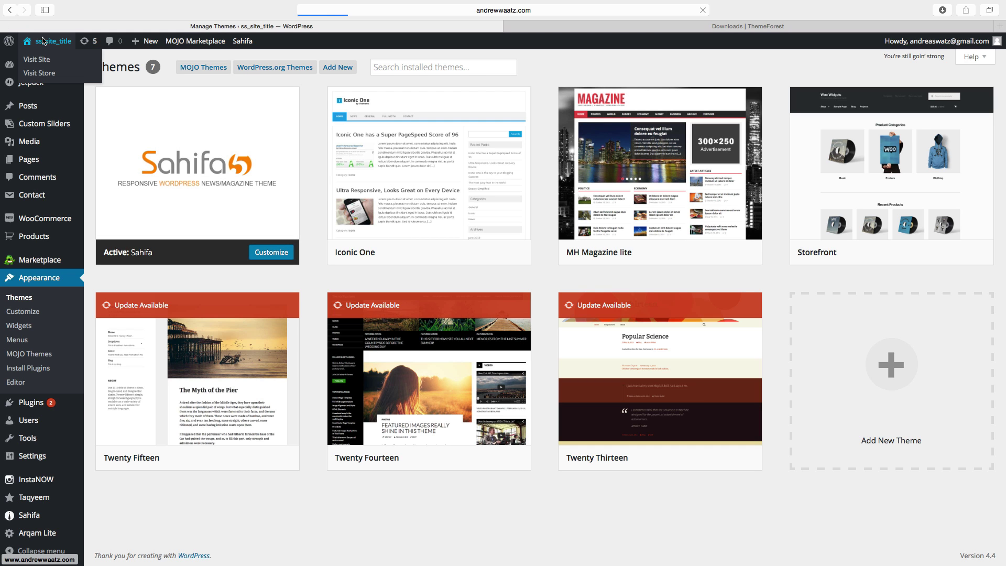